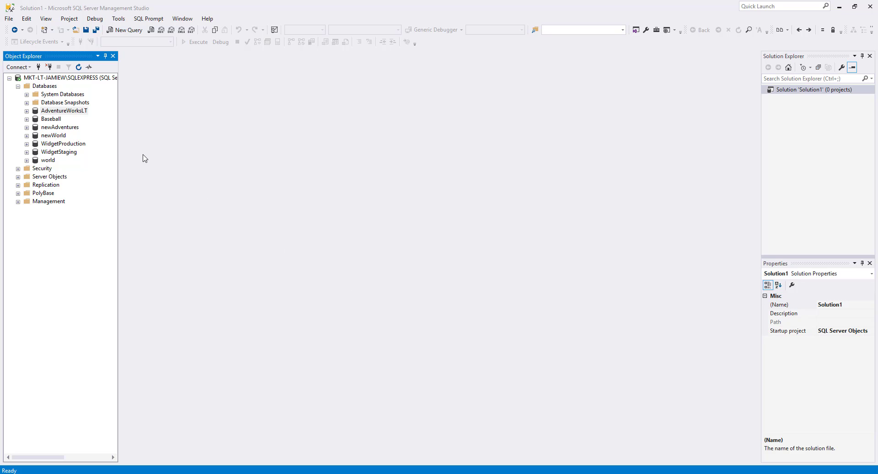
# Step: Start a SQL Data Compare project with AdventureWorksLT as the source and newAdventures as the target, keeping Database as the source type
pyautogui.rightClick(72, 112)
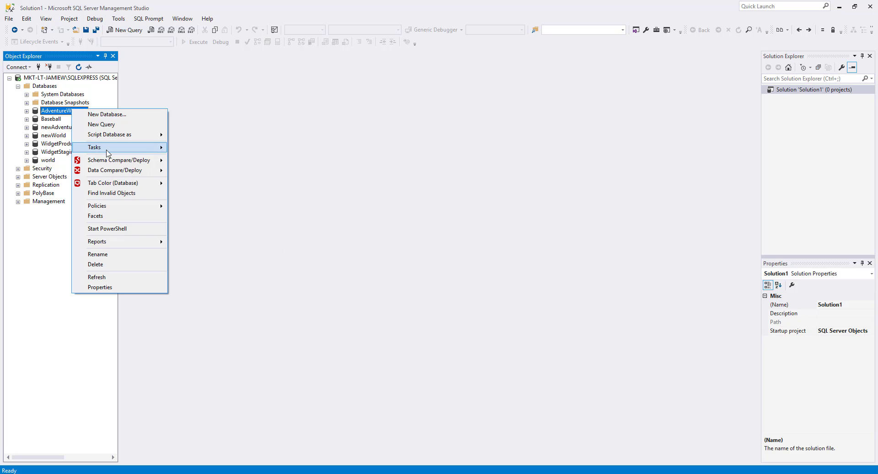
pyautogui.moveTo(129, 172)
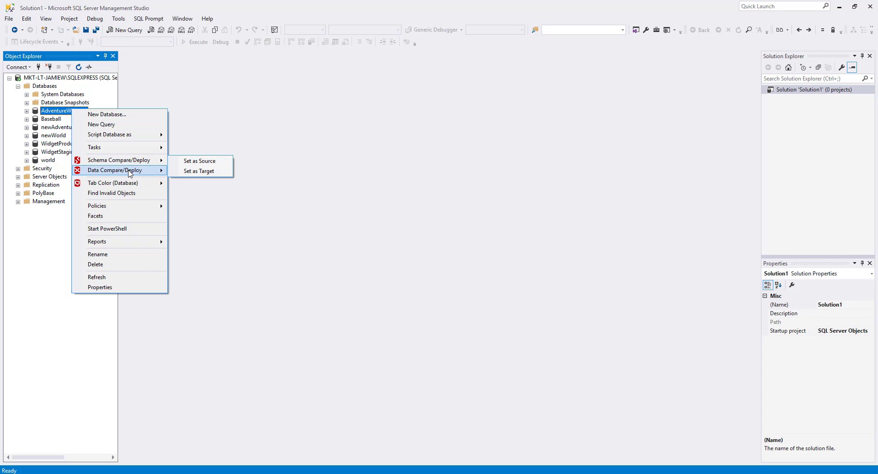
pyautogui.click(196, 171)
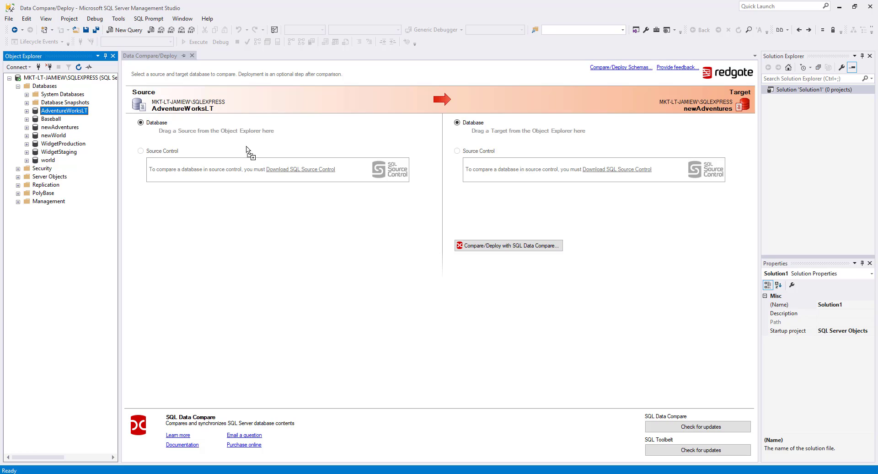
pyautogui.click(531, 246)
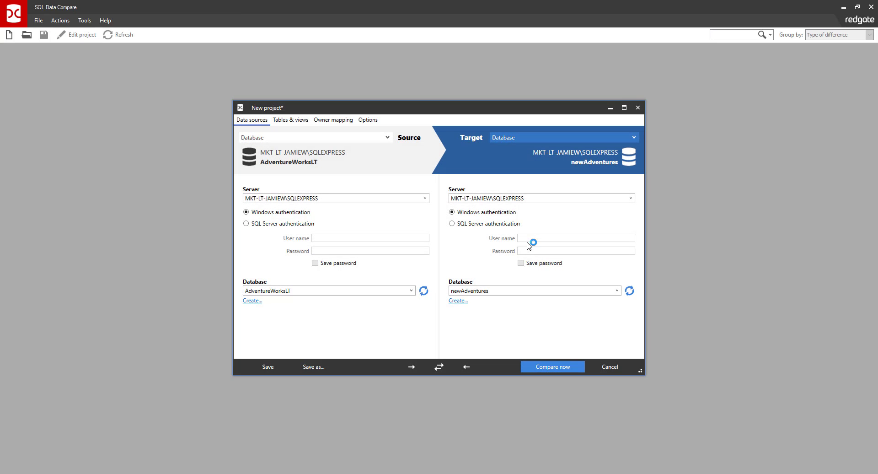
pyautogui.click(343, 138)
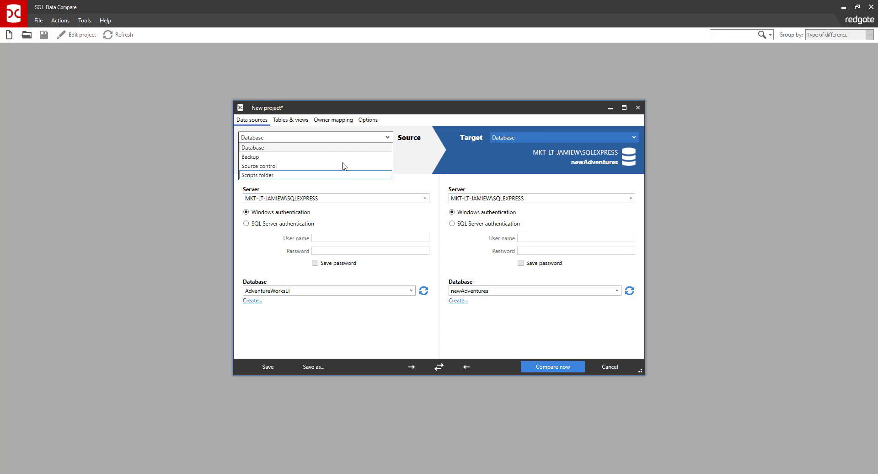
pyautogui.click(346, 152)
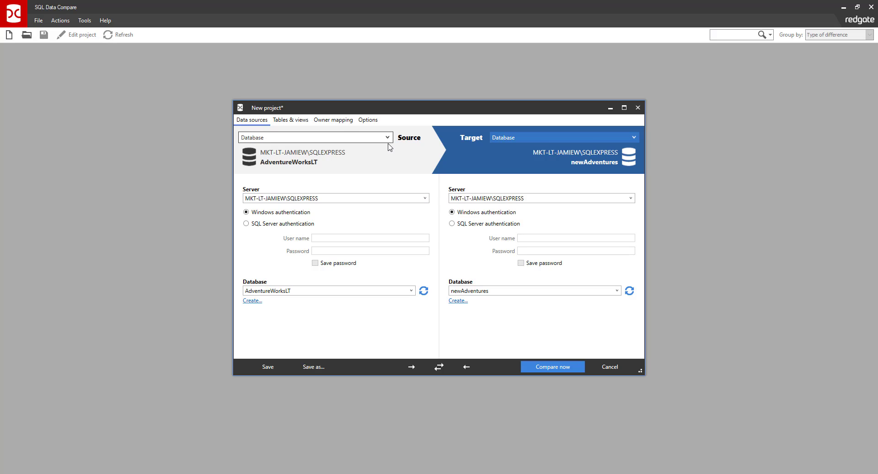
# Step: Try enabling Force binary collation and Treat empty string as NULL in the project options, and restore the Redgate defaults
pyautogui.click(370, 121)
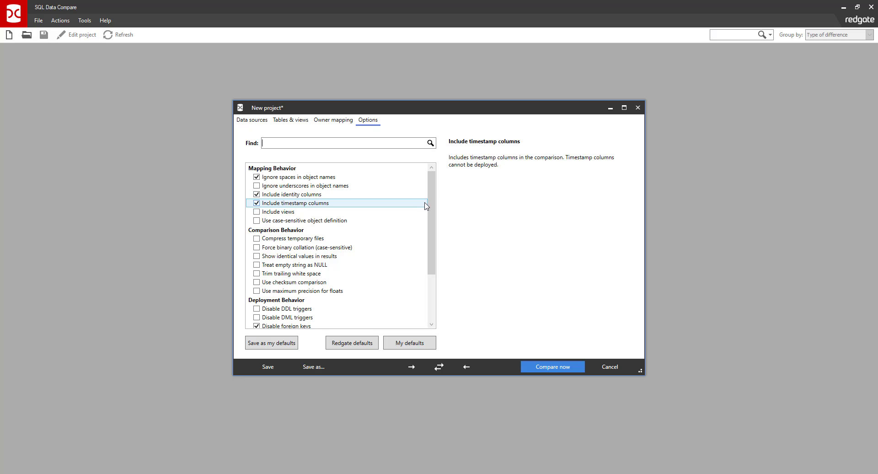
pyautogui.scroll(-1, 387, 235)
pyautogui.click(388, 234)
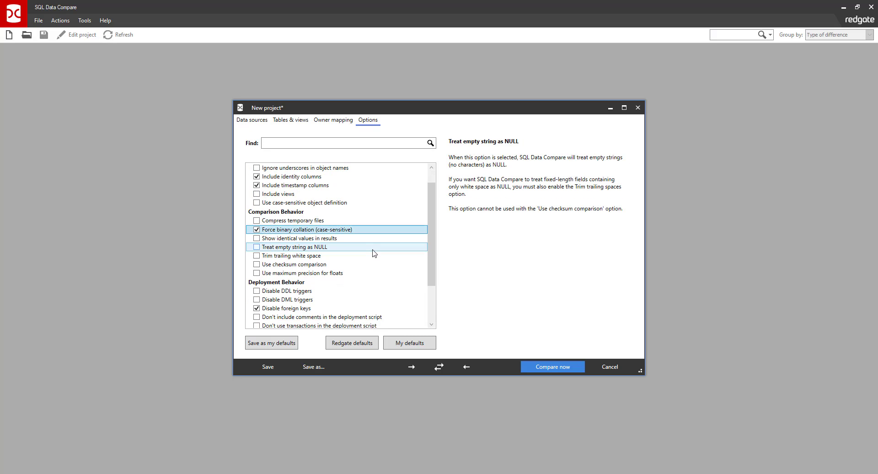
pyautogui.click(372, 246)
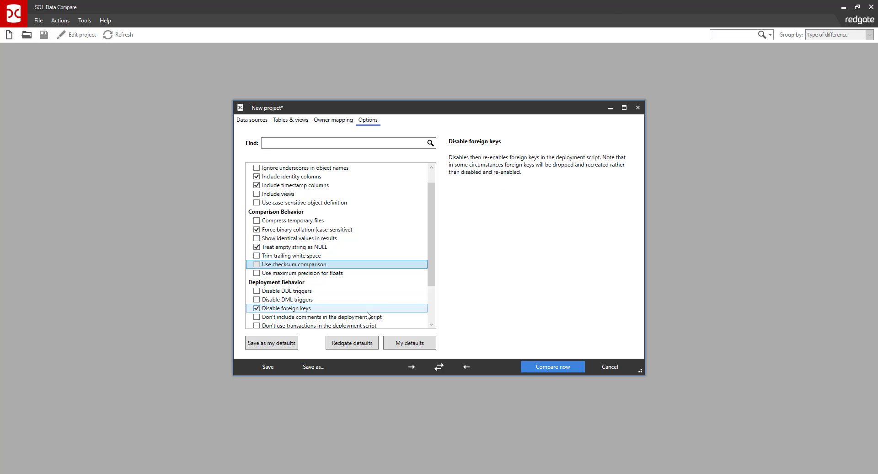
pyautogui.click(373, 344)
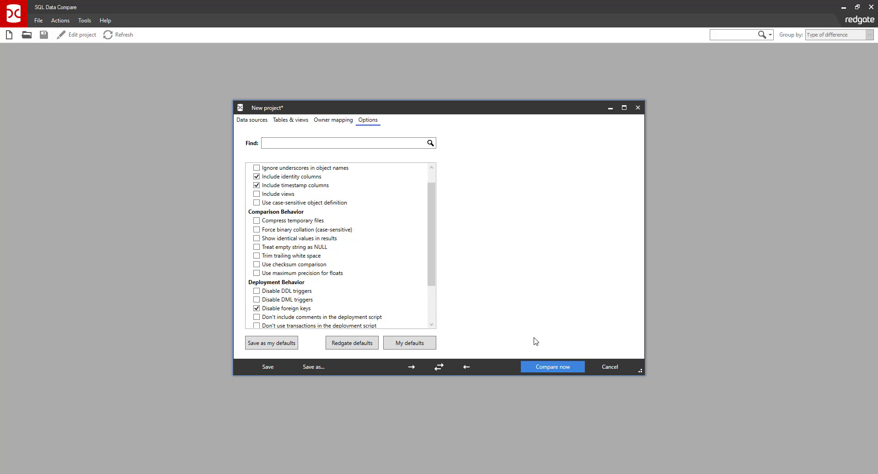
# Step: Run the database comparison and expand the different and identical table groups in the results
pyautogui.click(540, 367)
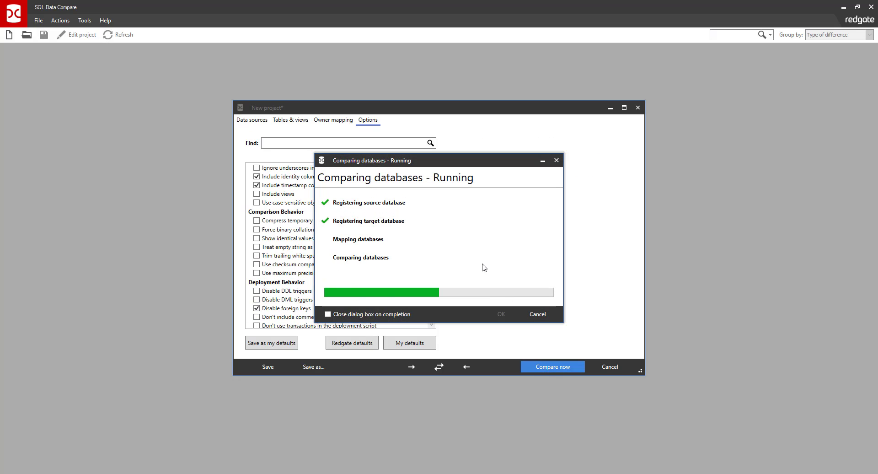
pyautogui.click(501, 313)
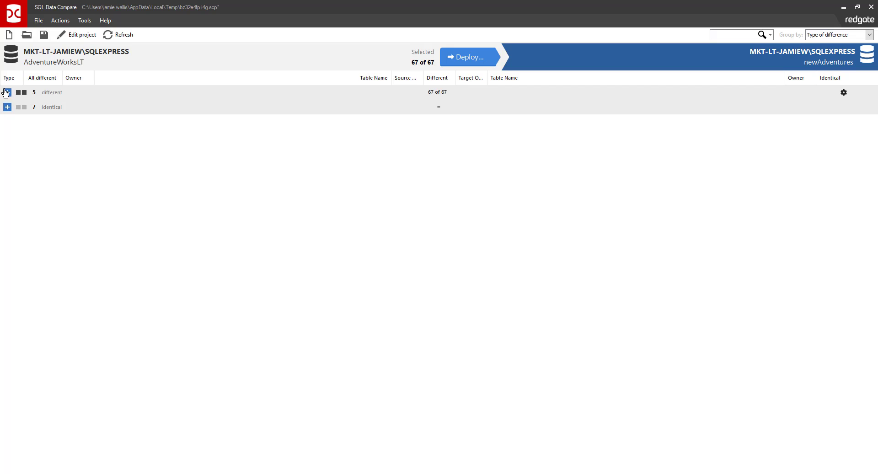
pyautogui.click(7, 92)
pyautogui.click(7, 145)
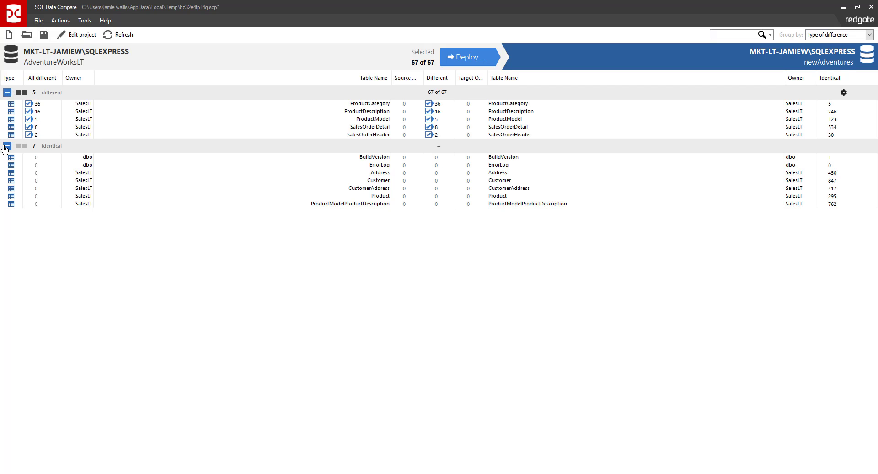
# Step: Examine the ProductCategory differences by row type: only in left, in both but different, only in right, and all rows
pyautogui.click(387, 106)
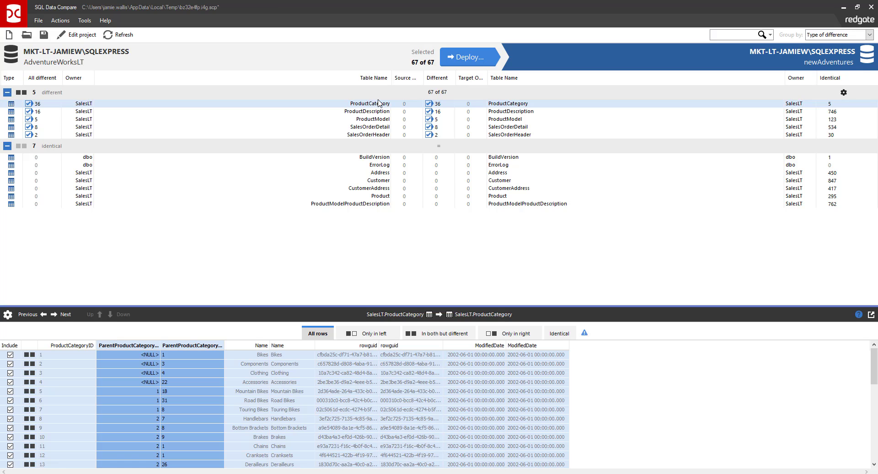
pyautogui.click(387, 335)
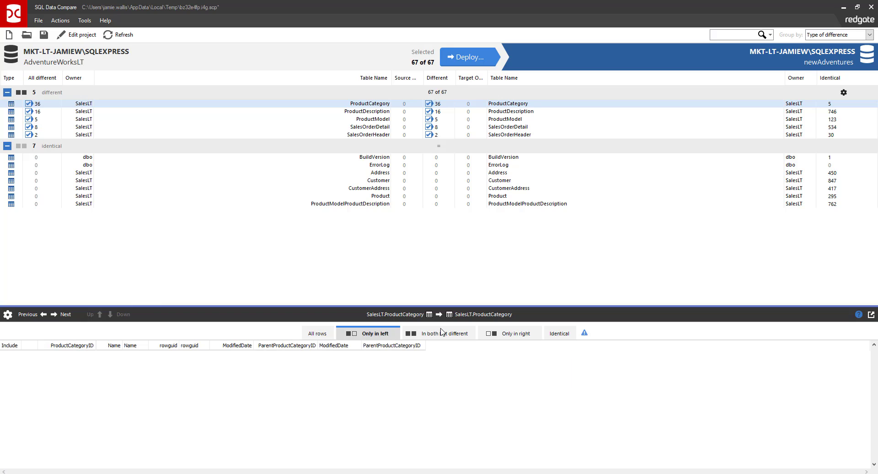
pyautogui.click(445, 333)
pyautogui.click(501, 334)
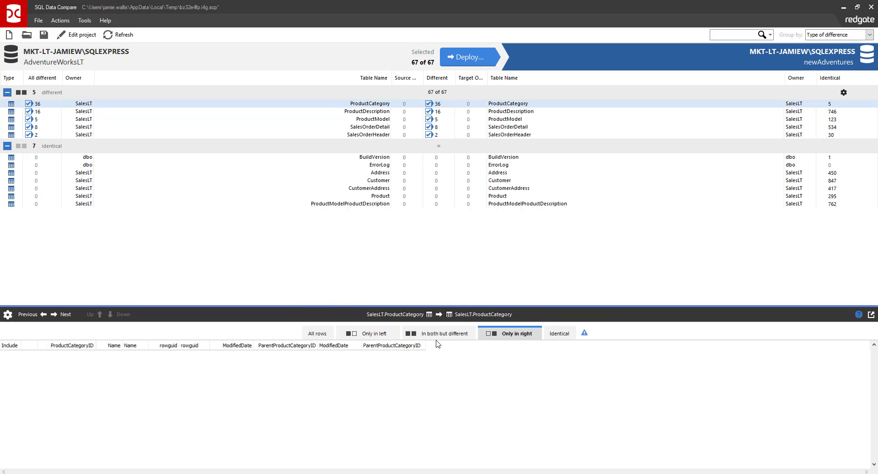
pyautogui.click(392, 337)
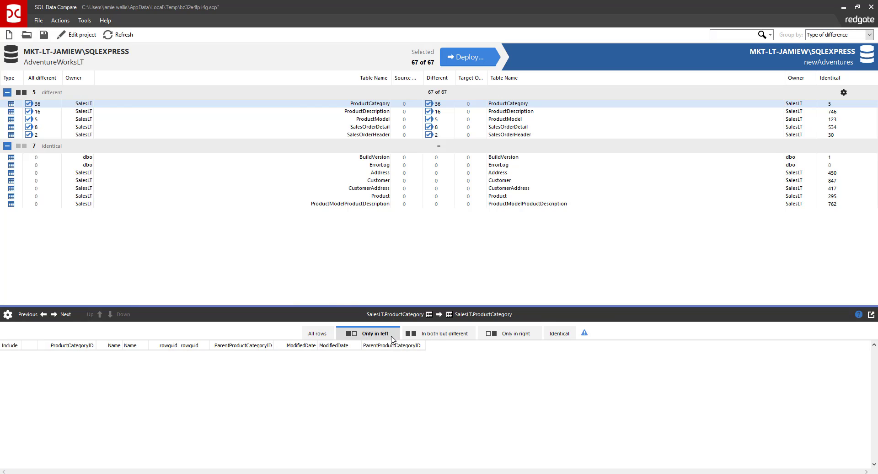
pyautogui.click(325, 336)
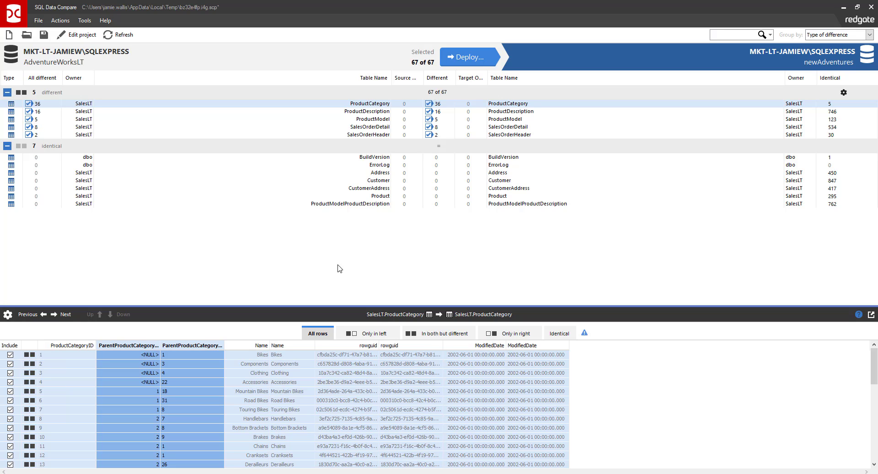
# Step: Inspect individual ProductCategory rows, including Chains, Brakes and Forks, and the per-row inclusion and viewing options
pyautogui.scroll(-2, 388, 383)
pyautogui.scroll(-1, 388, 383)
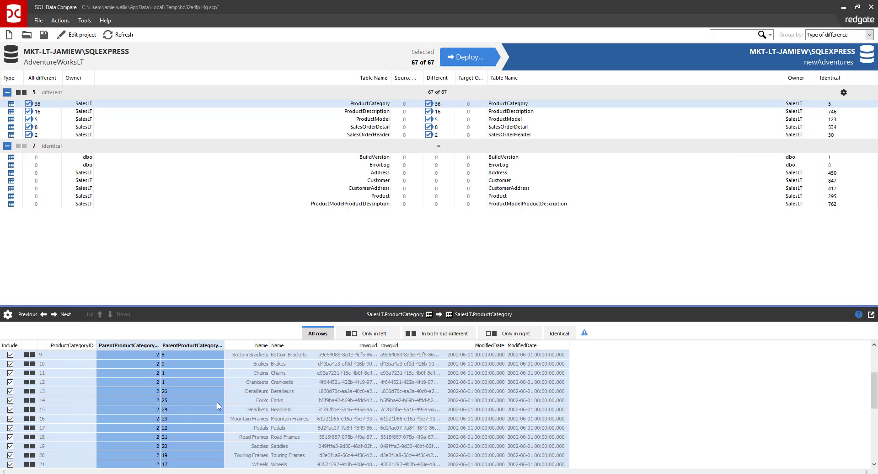
pyautogui.click(107, 409)
pyautogui.click(120, 372)
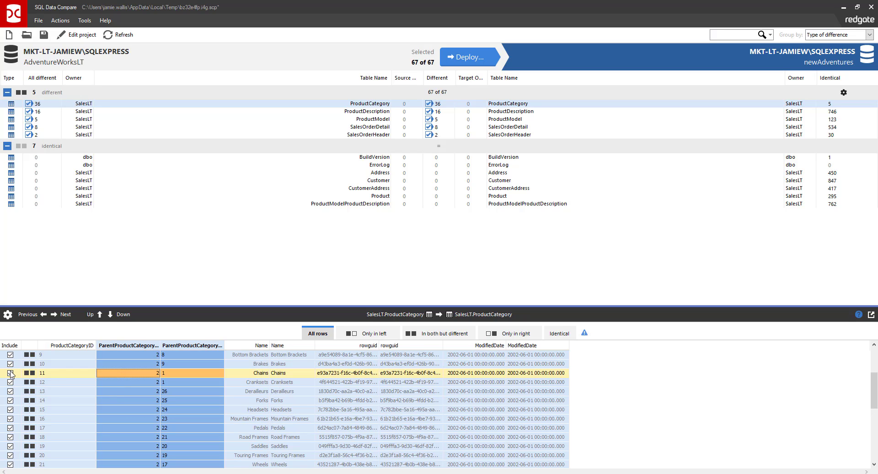
pyautogui.click(11, 354)
pyautogui.click(11, 354)
pyautogui.rightClick(74, 366)
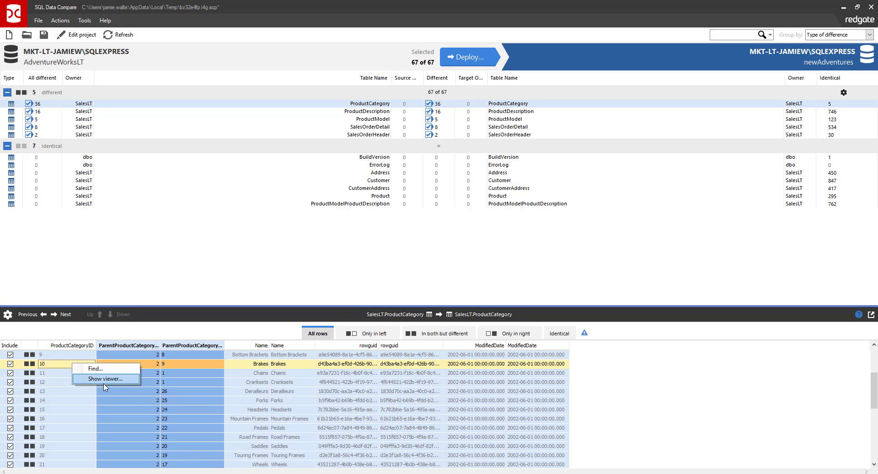
pyautogui.click(687, 401)
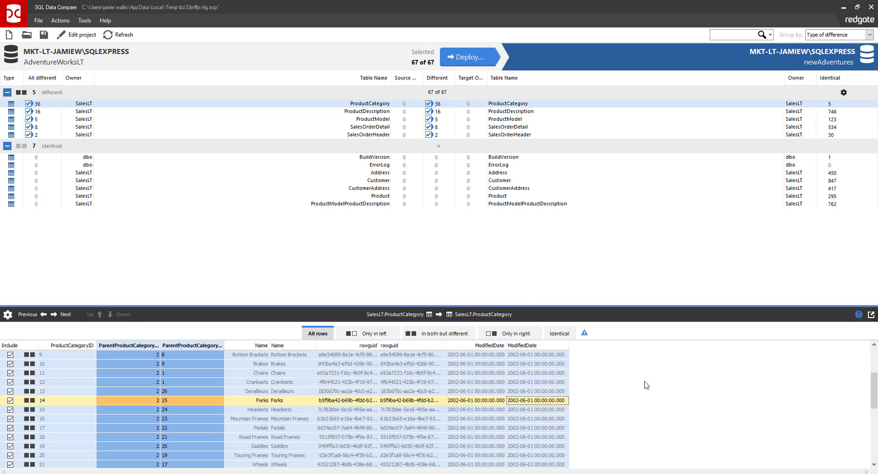
# Step: Exclude ProductCategory and set the deployment to use SQL Data Compare with target backup, recomparison and a saved script copy
pyautogui.click(429, 103)
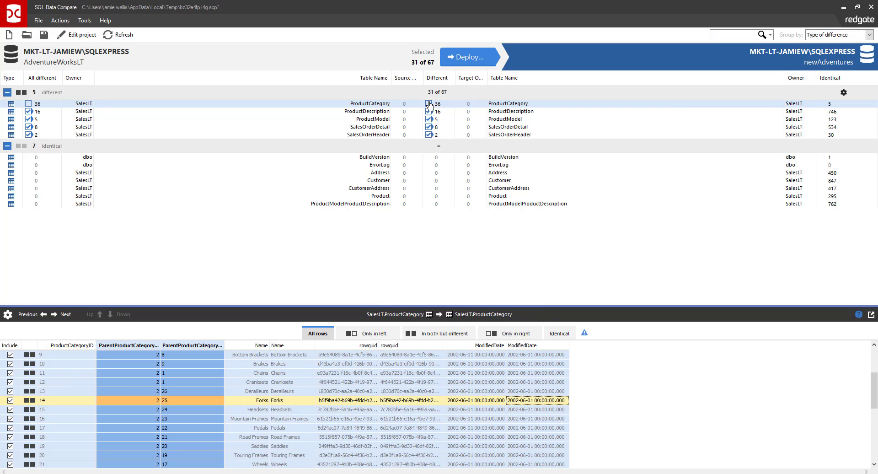
pyautogui.click(475, 57)
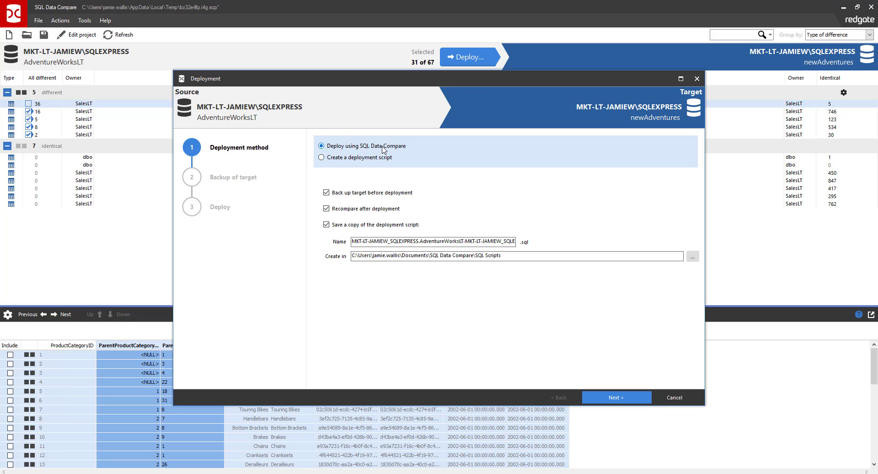
pyautogui.click(403, 193)
pyautogui.click(403, 193)
pyautogui.click(398, 227)
pyautogui.click(398, 229)
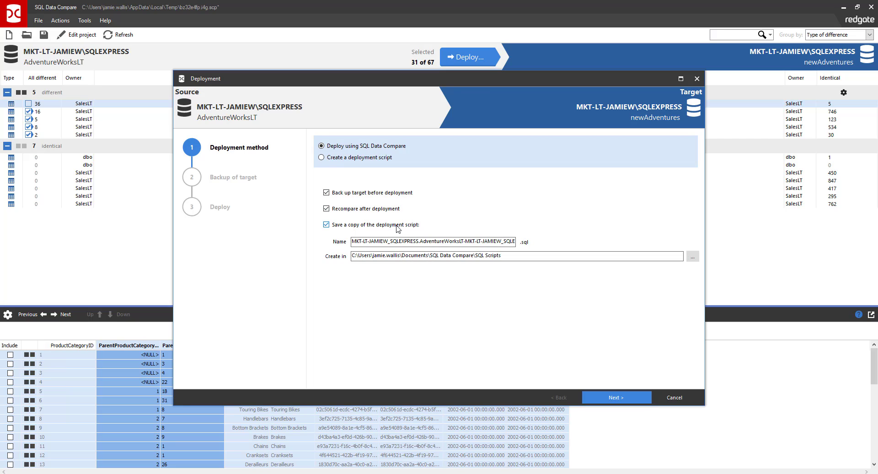
pyautogui.click(642, 397)
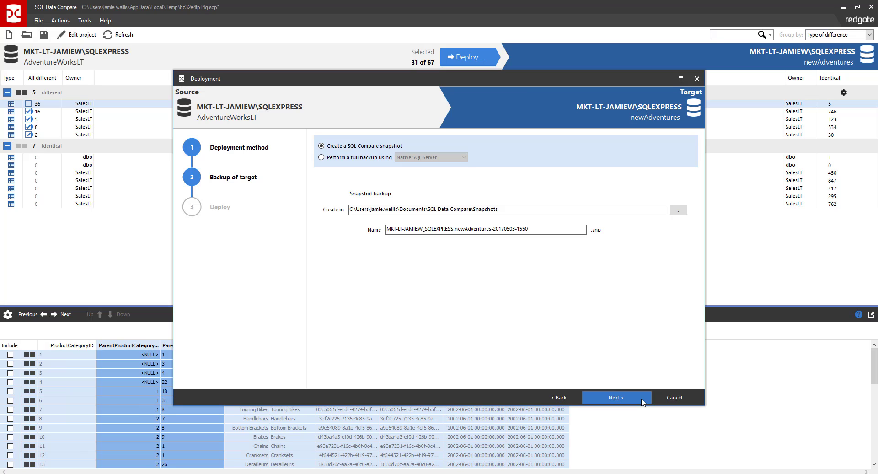
# Step: Accept a SQL Compare snapshot as the target backup and review the generated deployment script through to its end
pyautogui.click(608, 395)
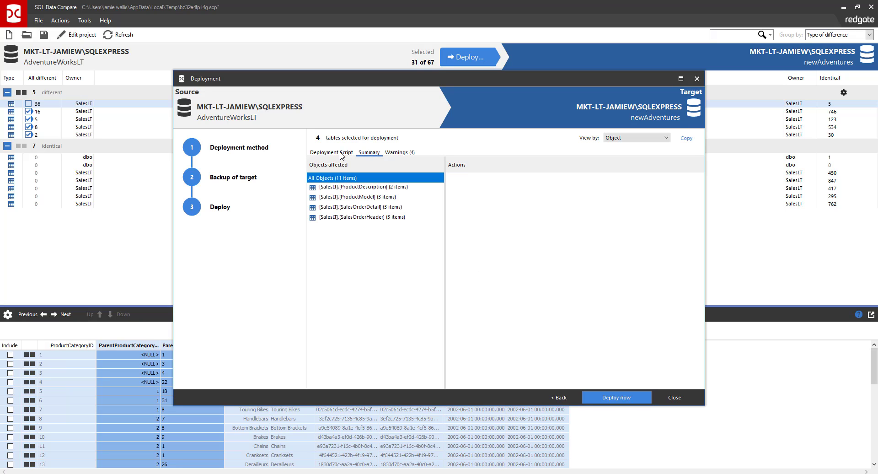
pyautogui.click(341, 153)
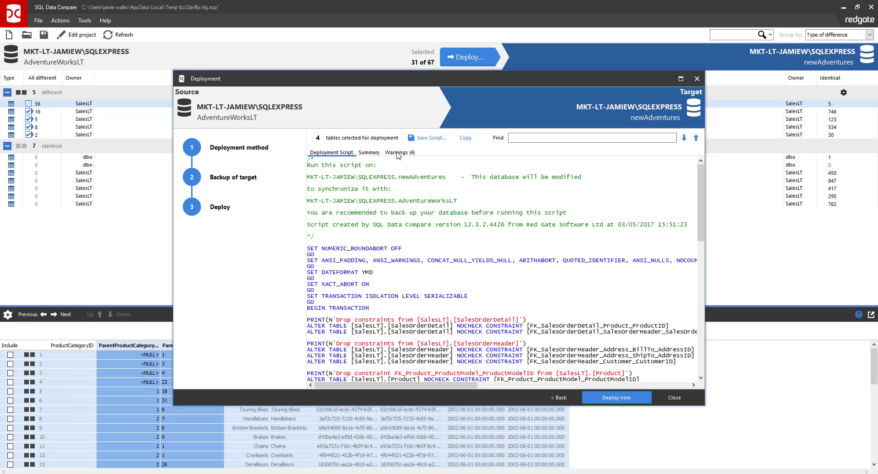
pyautogui.moveTo(700, 219); pyautogui.dragTo(670, 357)
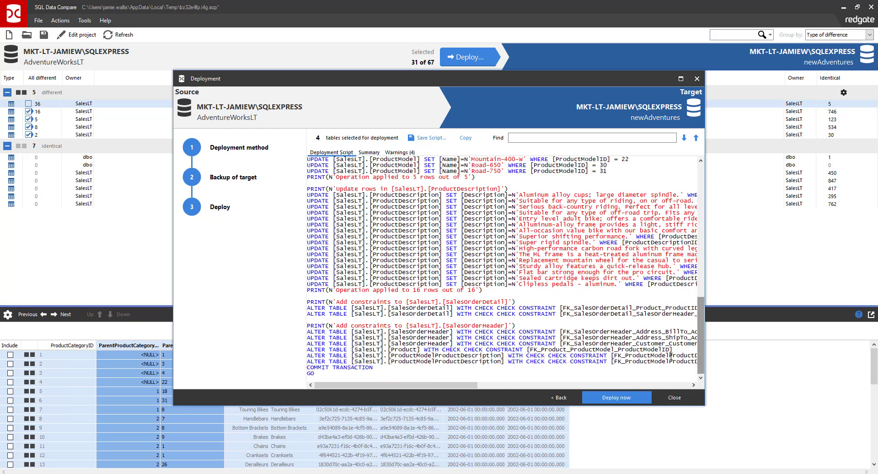
# Step: Deploy the selected changes to newAdventures, confirm the deployment, and close the completed recomparison
pyautogui.click(621, 401)
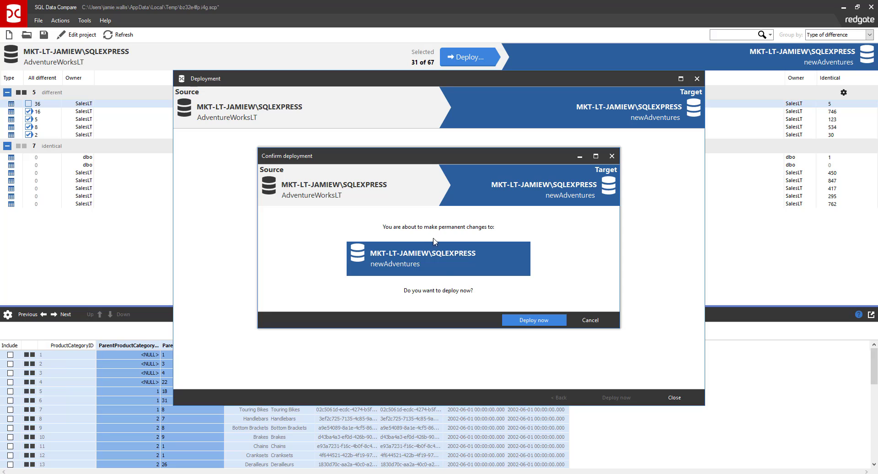
pyautogui.click(530, 319)
pyautogui.click(506, 312)
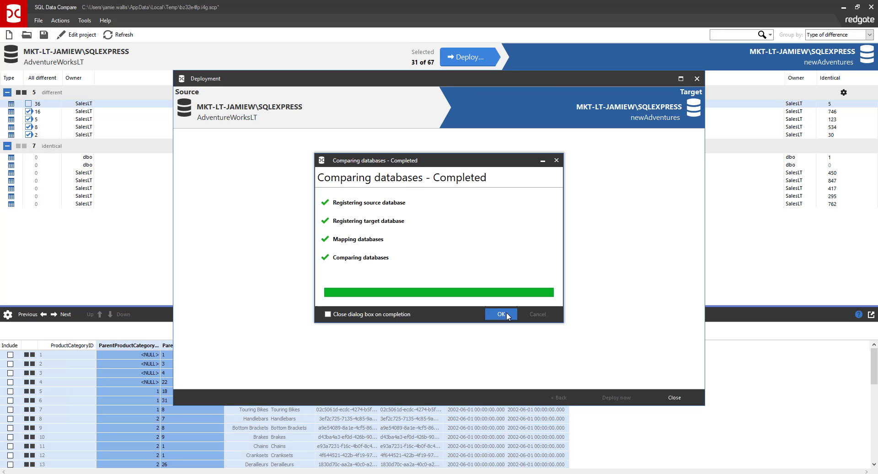
pyautogui.click(506, 312)
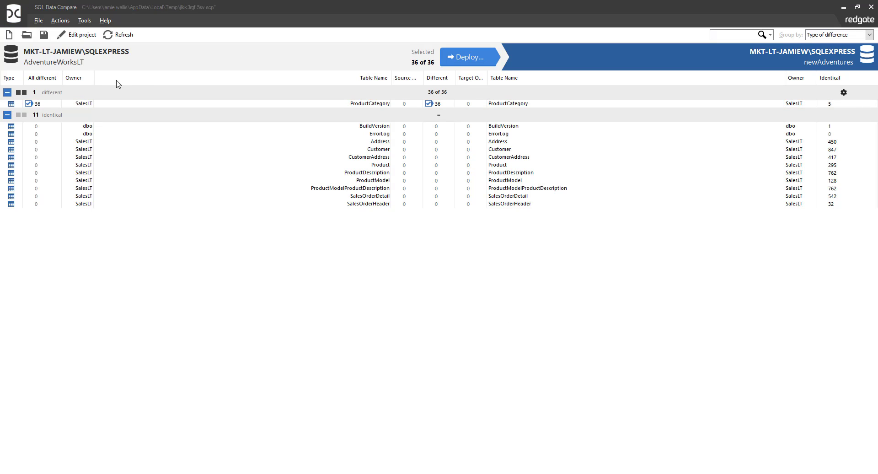
# Step: Show the list of other Redgate tools available from SQL Data Compare
pyautogui.click(14, 19)
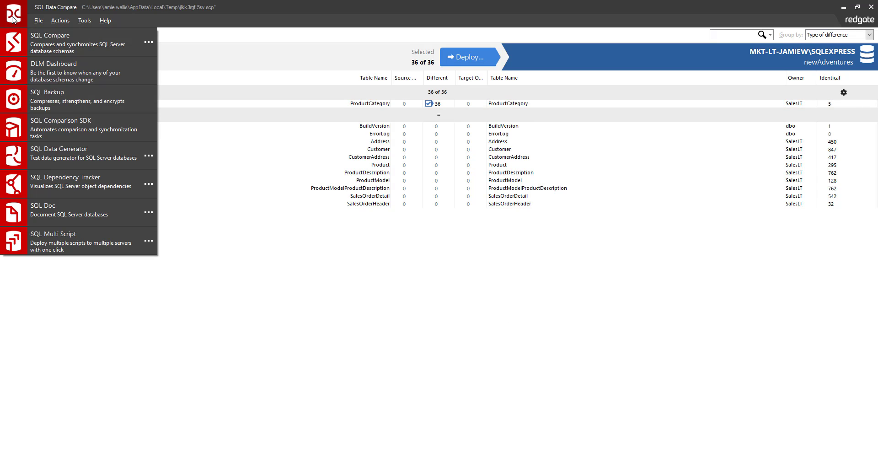